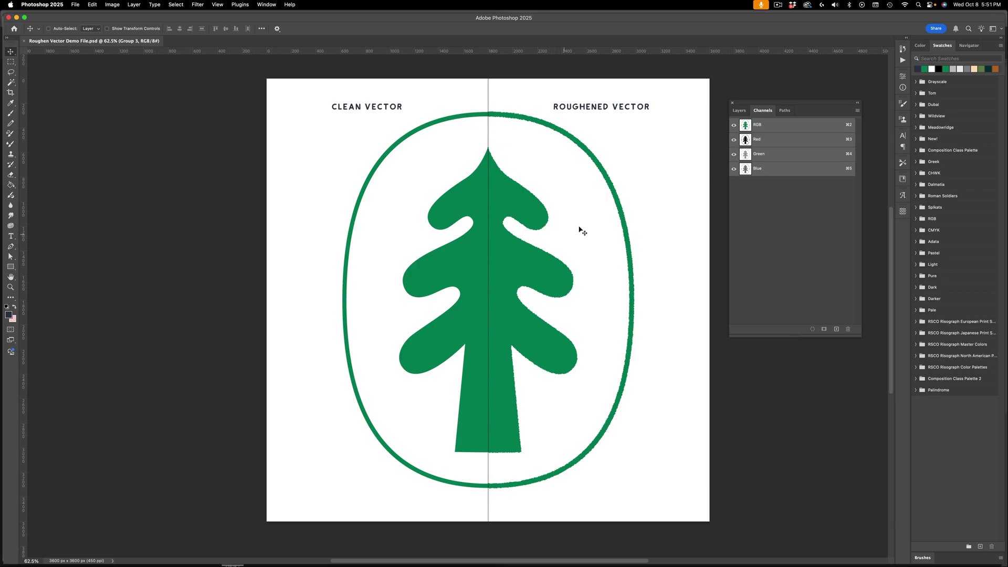
Zoom in on the roughened right side of the tree to inspect its edge texture
drag(605, 214, 545, 212)
key(z)
drag(461, 196, 418, 101)
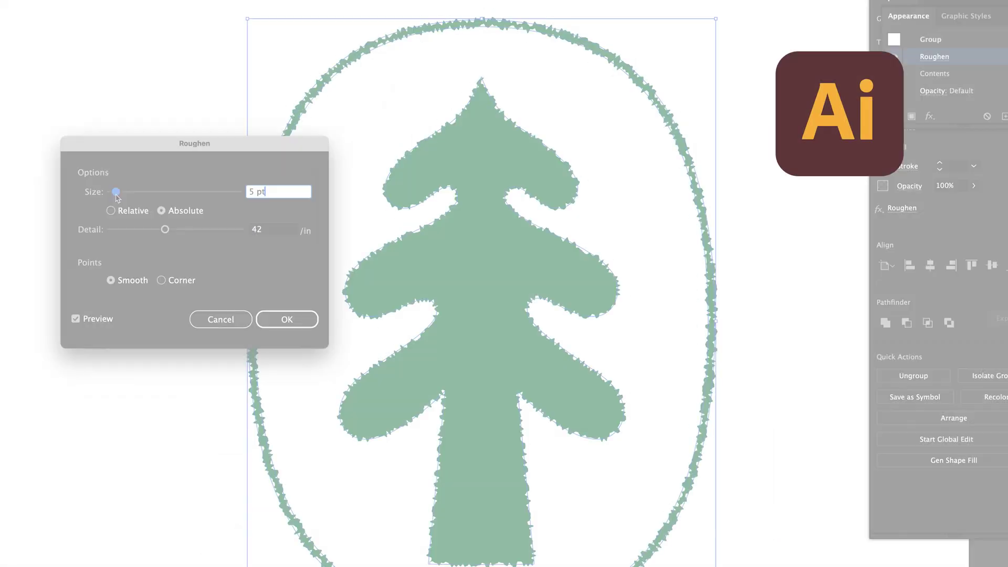
Lower the Roughen size from 5 pt to 2 pt and apply it
drag(116, 196, 113, 197)
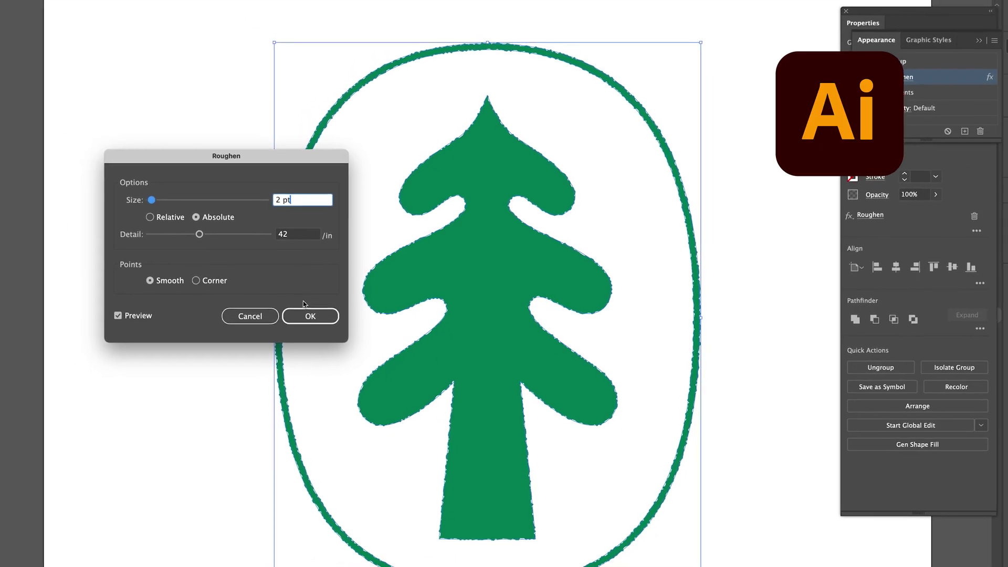
click(308, 315)
scroll(364, 299, up, 4)
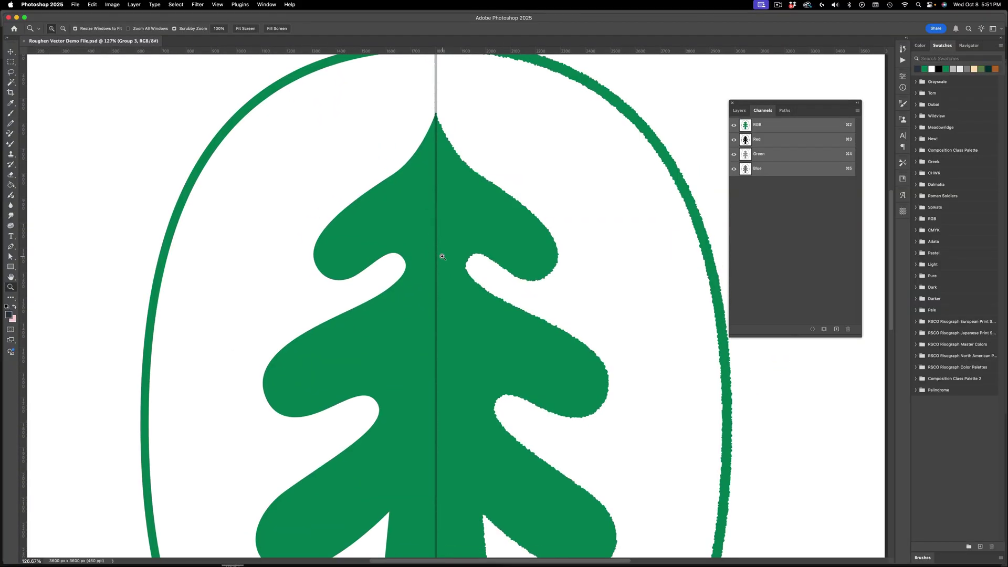
key(super+0)
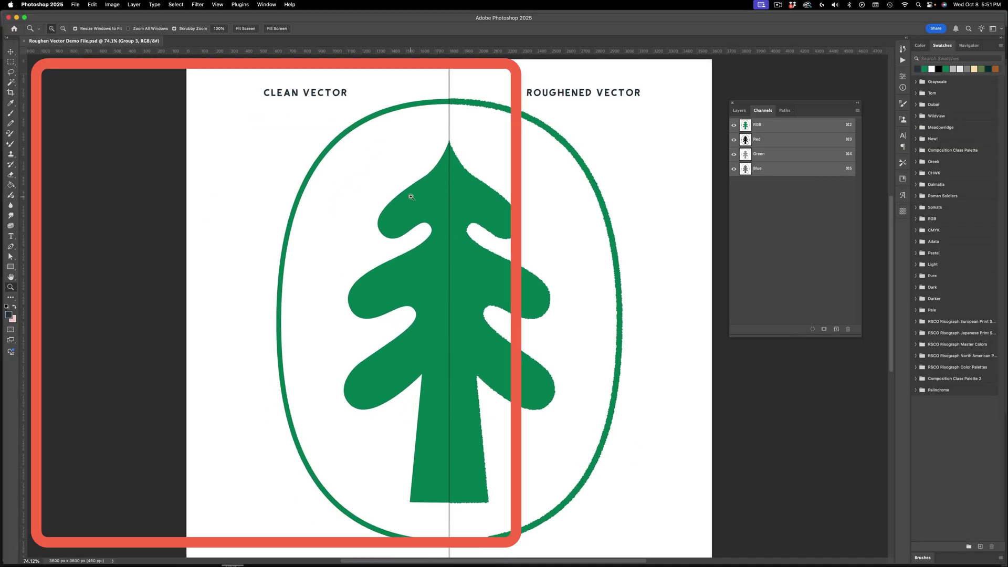
drag(414, 197, 445, 200)
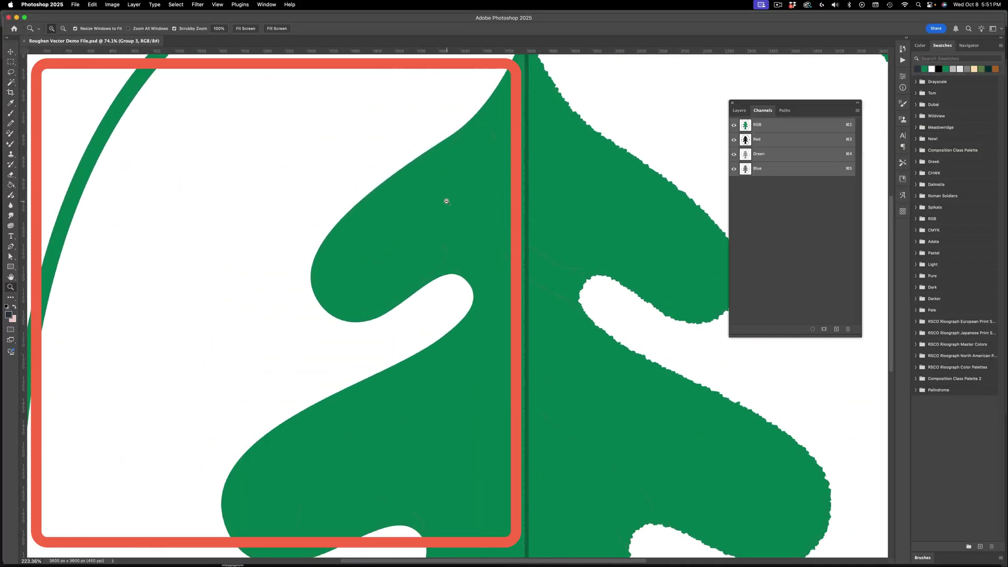
key(a)
click(375, 207)
click(448, 138)
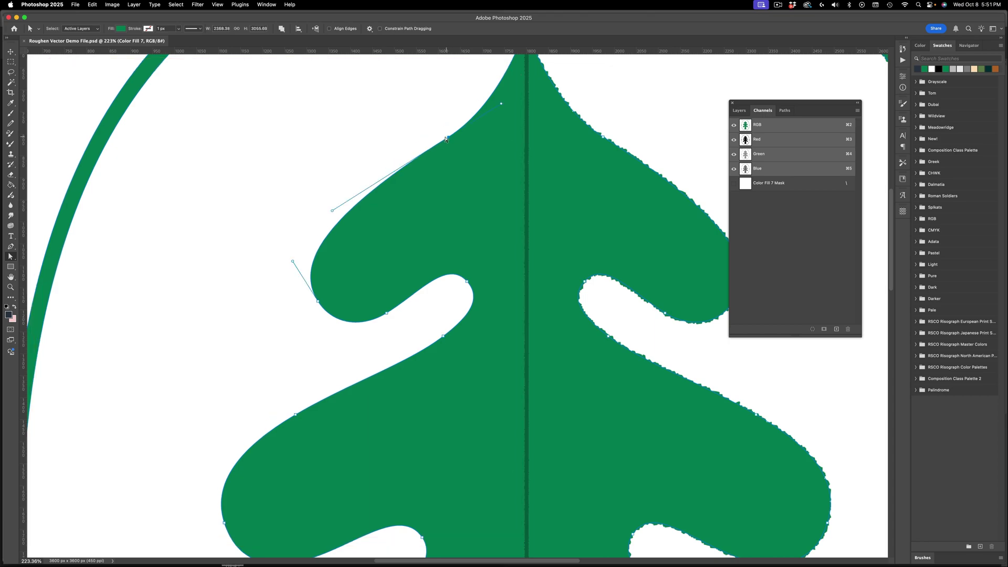
scroll(450, 176, right, 5)
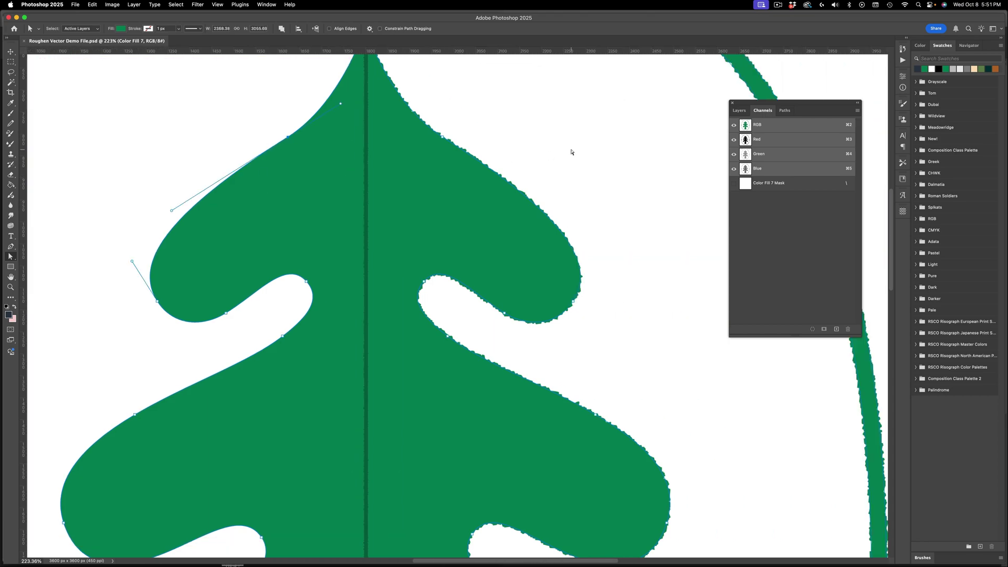
key(v)
click(500, 194)
key(a)
click(500, 194)
scroll(500, 195, down, 2)
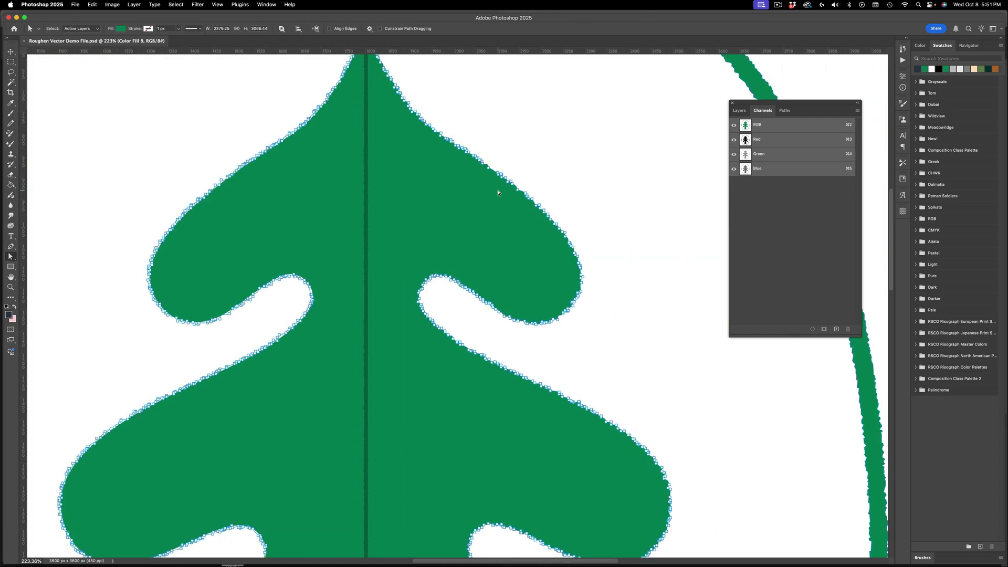
scroll(500, 190, up, 4)
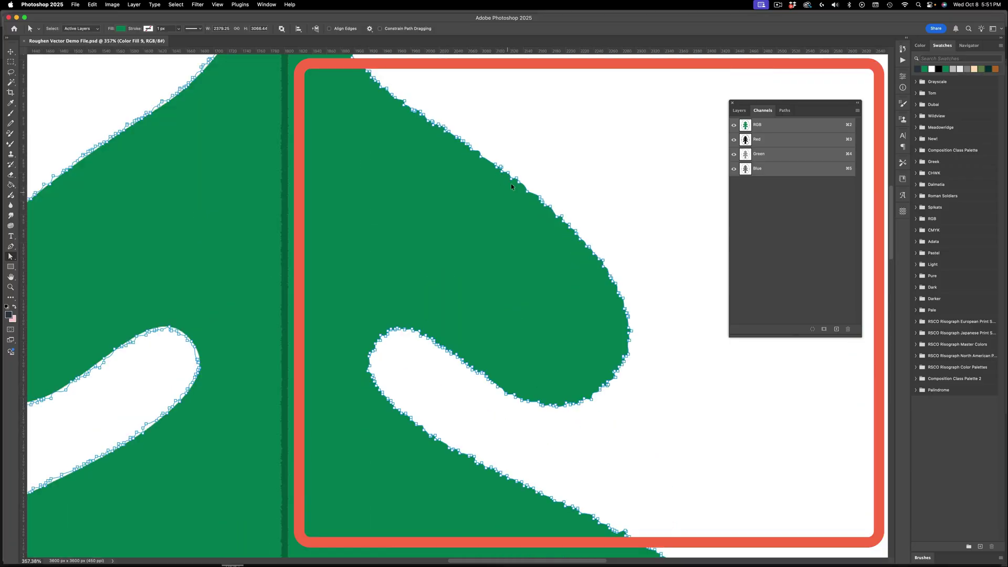
scroll(512, 179, up, 4)
scroll(641, 262, down, 8)
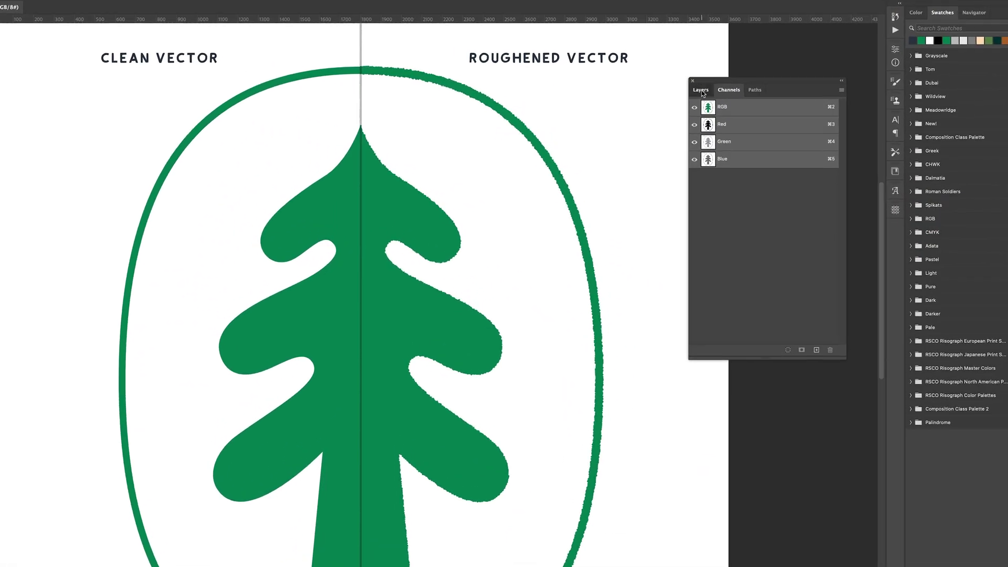
Hide the Group 3 comparison artwork and show the Shape 1 logo layer instead
click(739, 110)
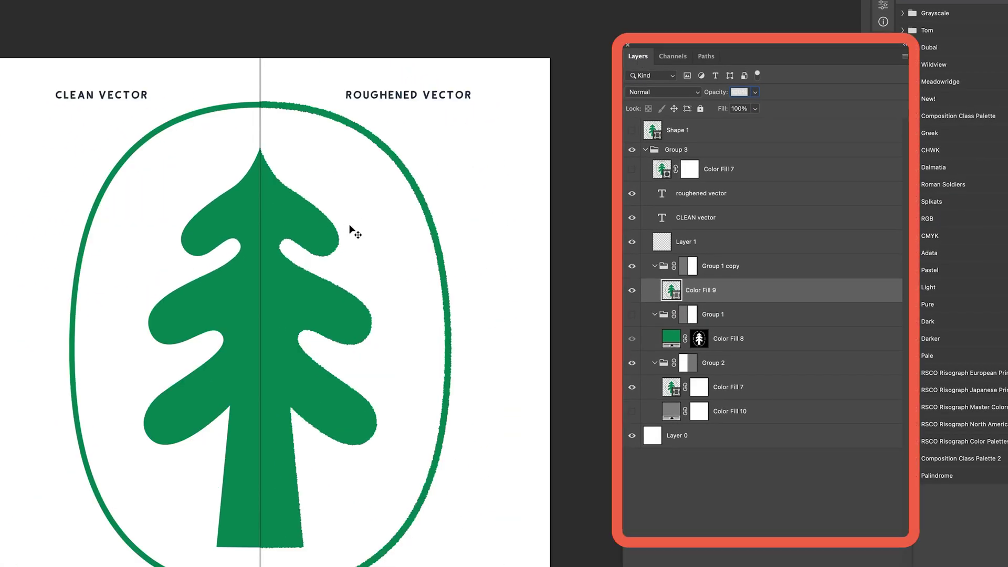
click(677, 150)
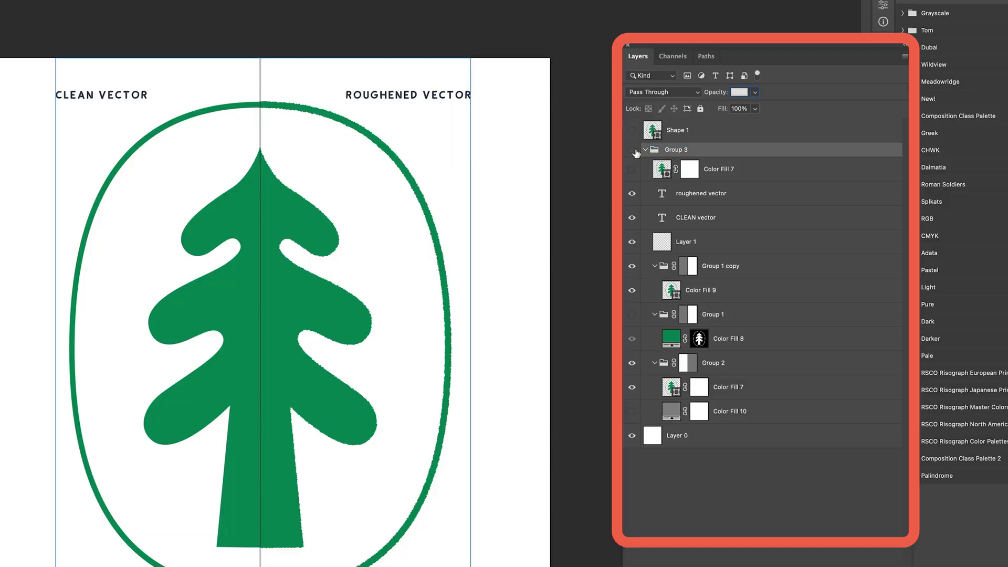
click(634, 151)
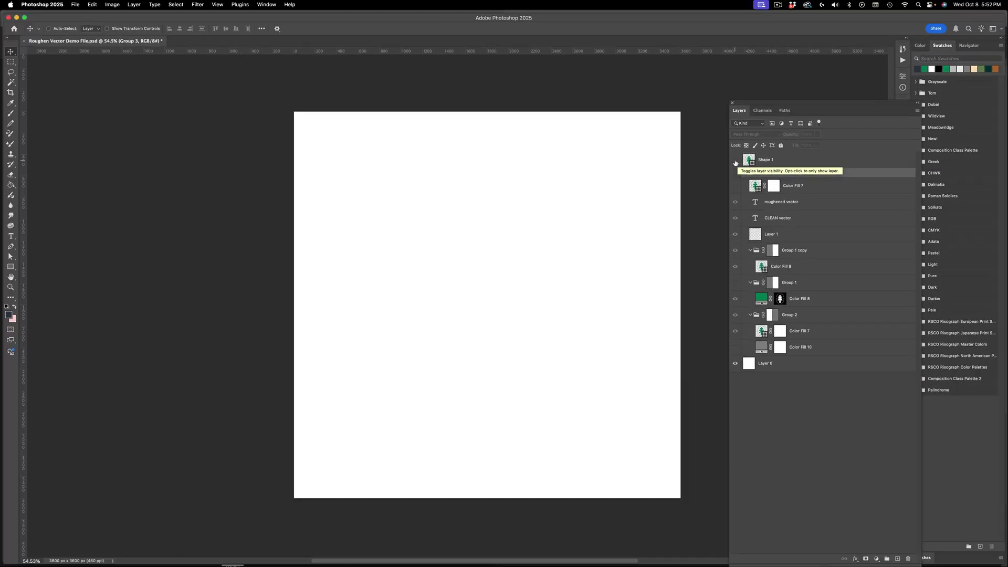
click(735, 161)
click(743, 173)
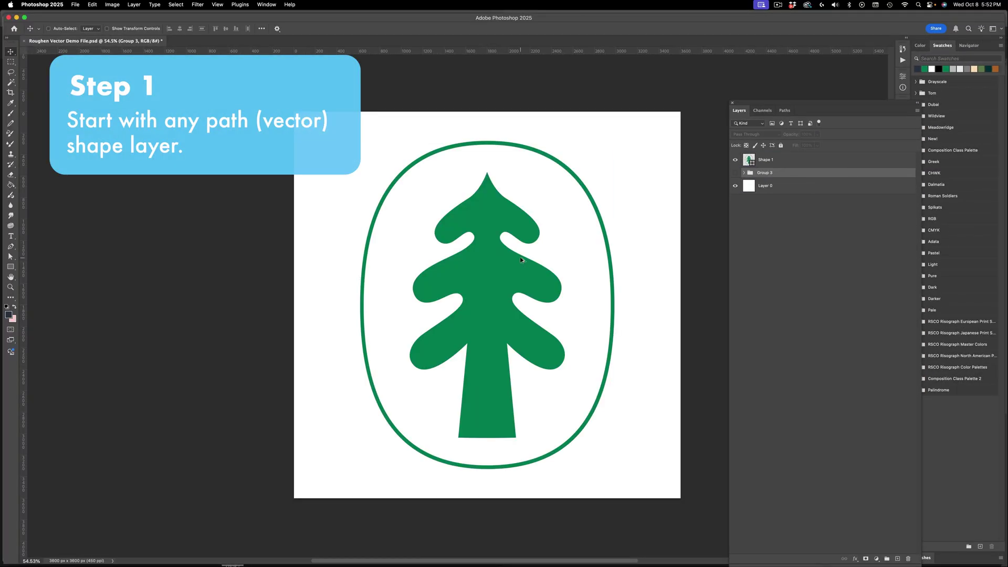
scroll(522, 269, up, 3)
Load Shape 1's outline as a selection, then hide the Shape 1 layer
click(521, 269)
key(a)
scroll(522, 269, down, 3)
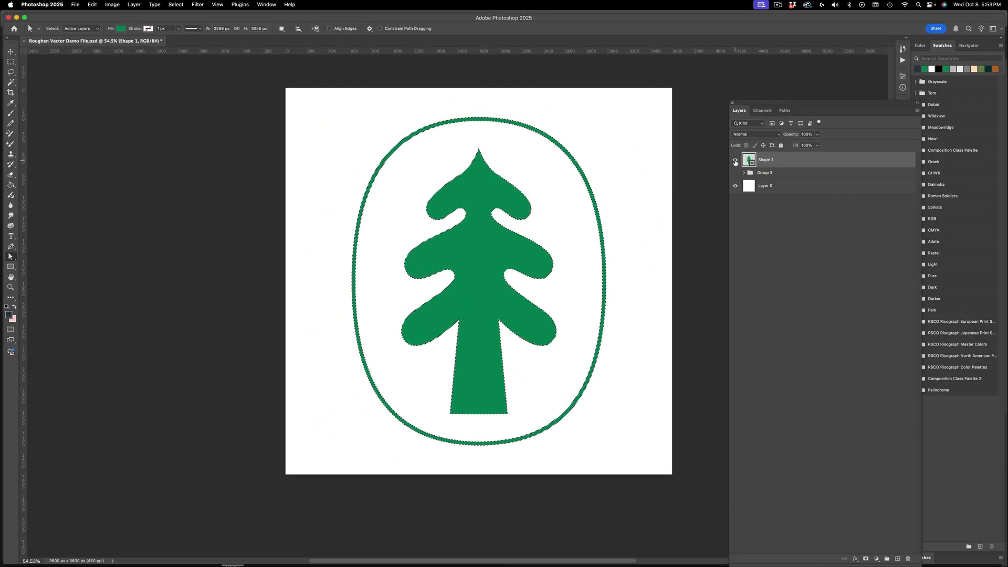
click(735, 162)
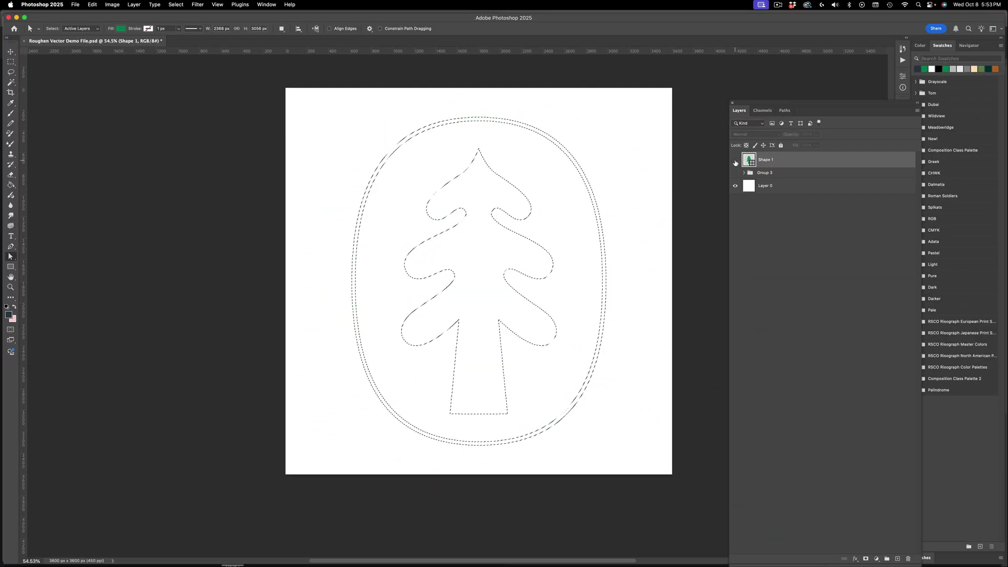
Add a green Solid Color fill layer, Color Fill 11, from the selection and target its mask
click(876, 559)
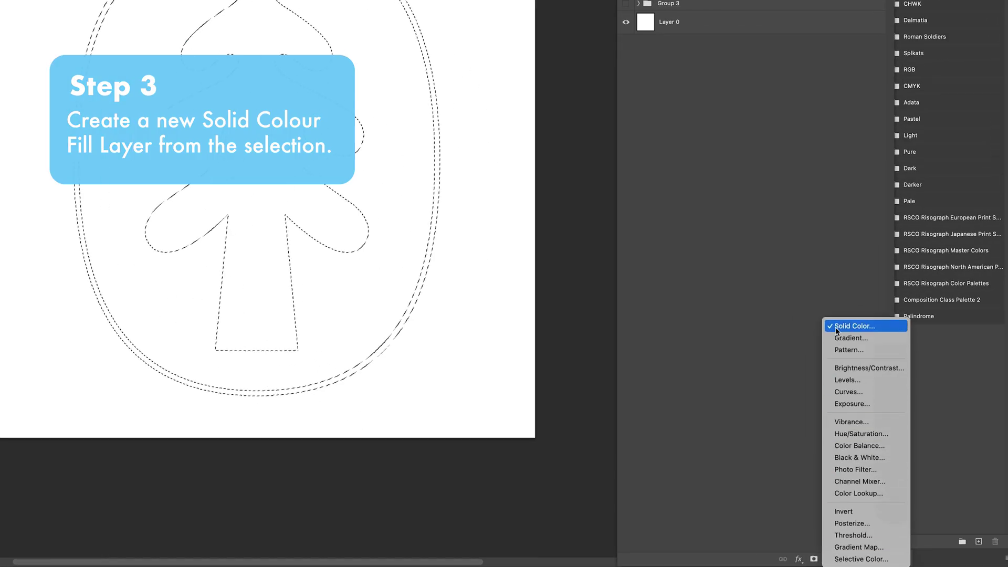
click(854, 326)
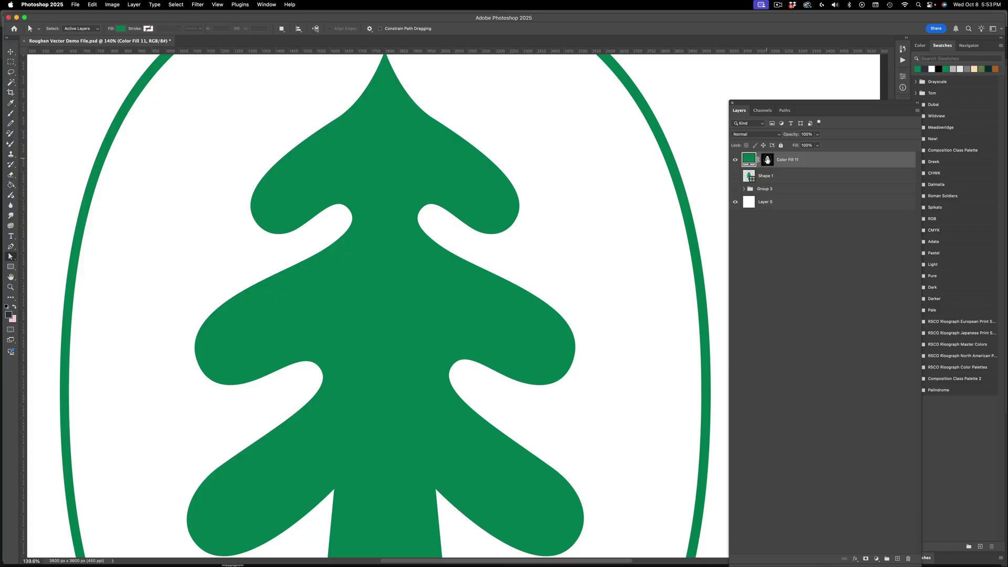
click(767, 161)
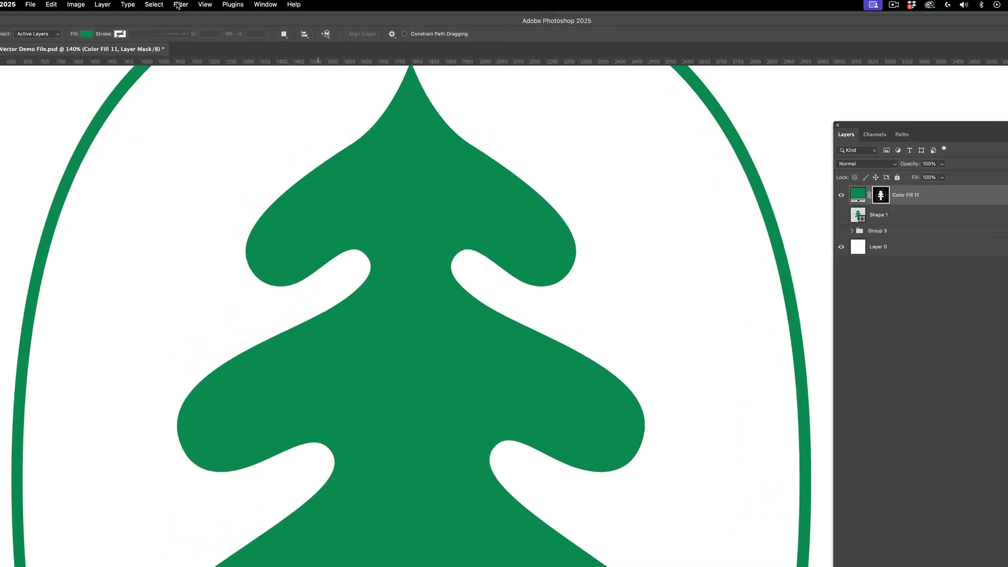
click(198, 5)
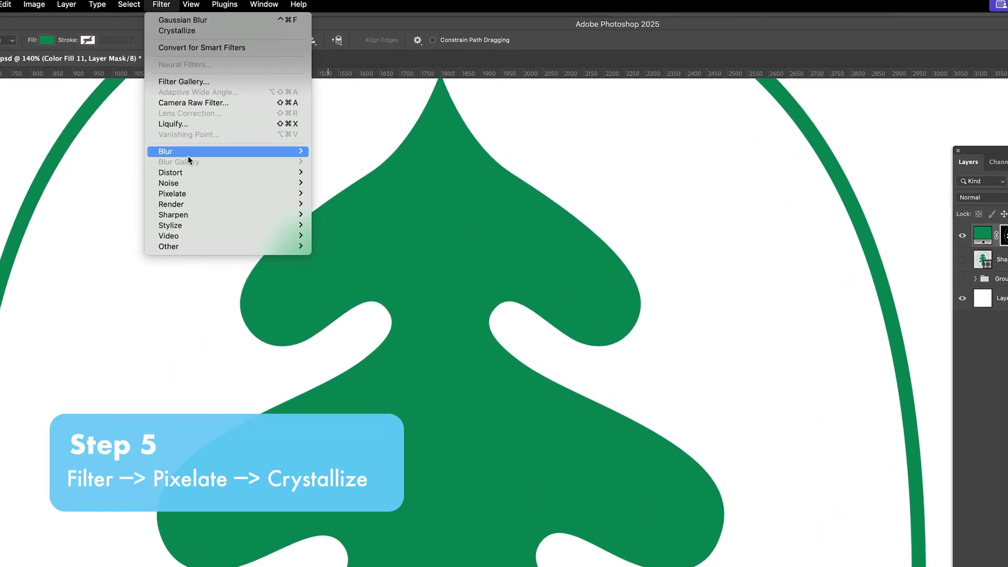
mouse_move(197, 193)
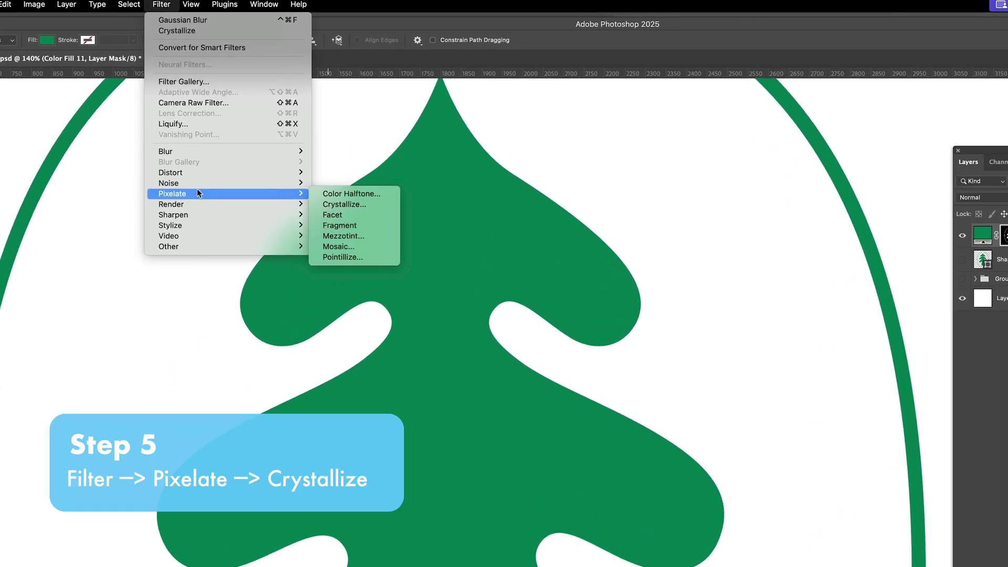
click(357, 204)
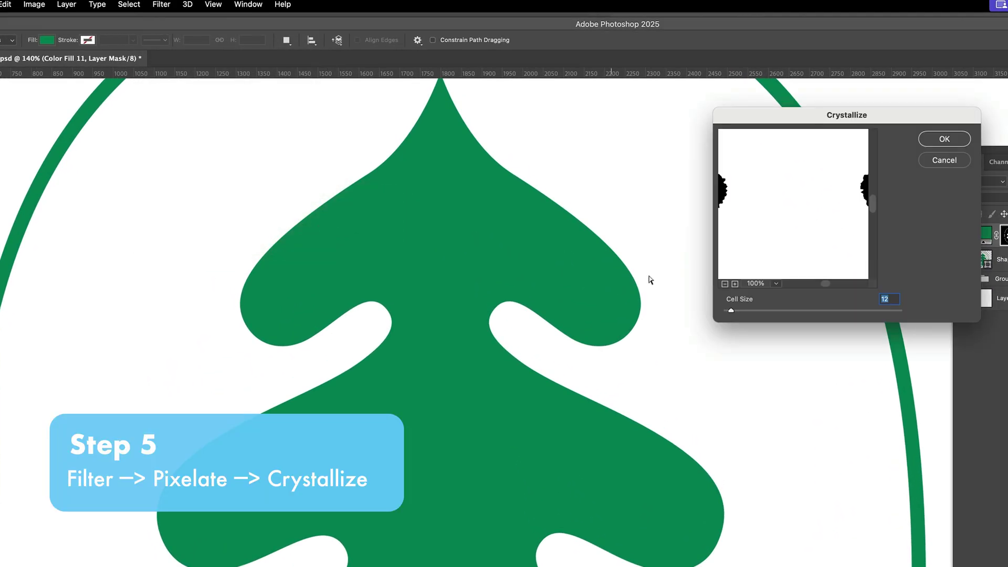
drag(767, 200, 830, 218)
mouse_move(750, 203)
mouse_down()
mouse_move(796, 225)
mouse_move(832, 213)
mouse_move(760, 209)
mouse_up()
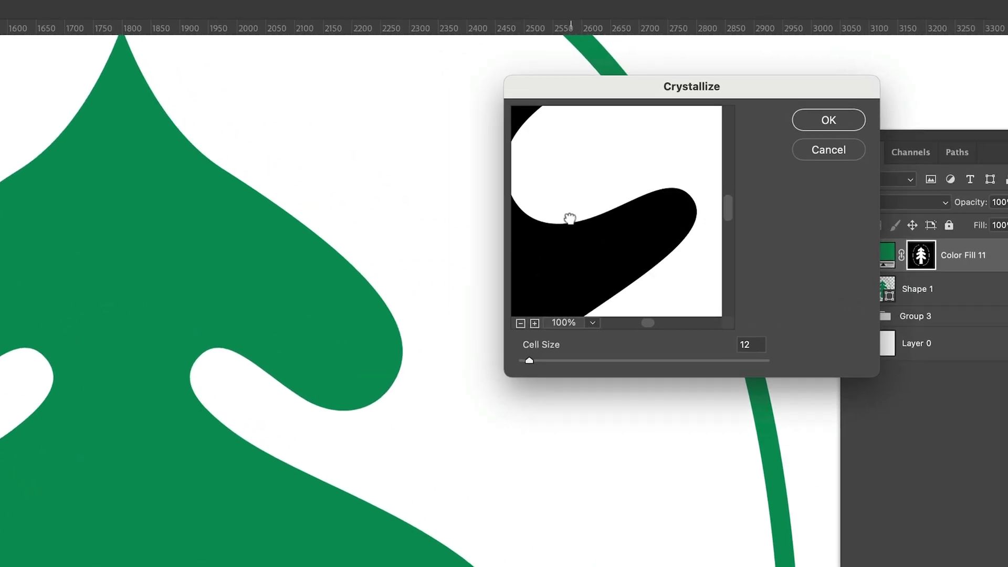
drag(570, 219, 603, 247)
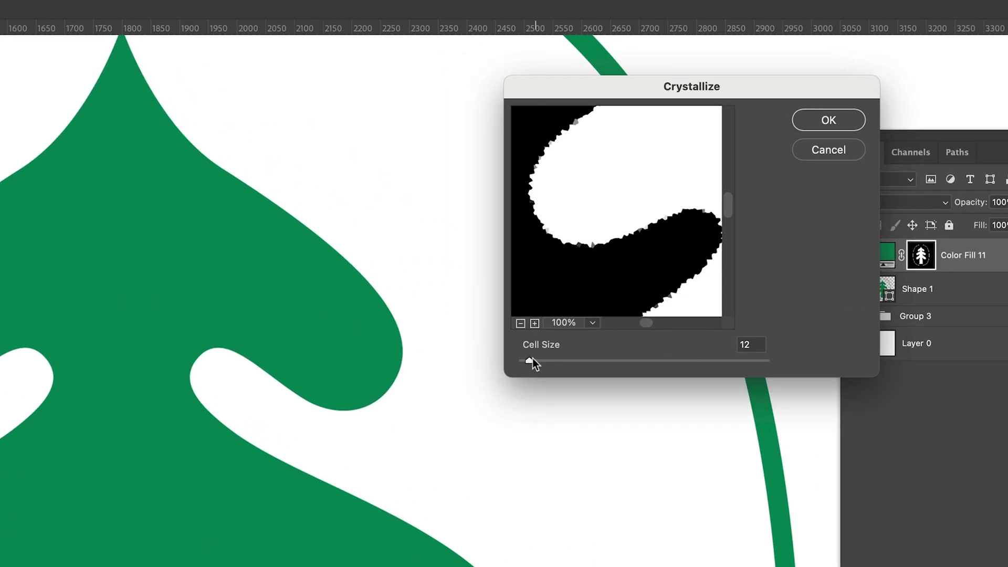
drag(528, 360, 524, 360)
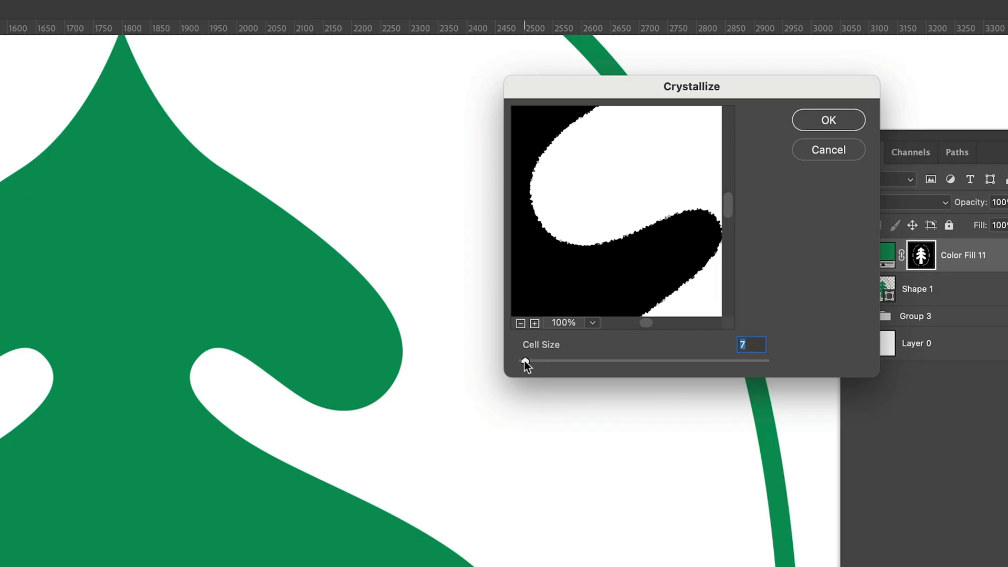
click(827, 122)
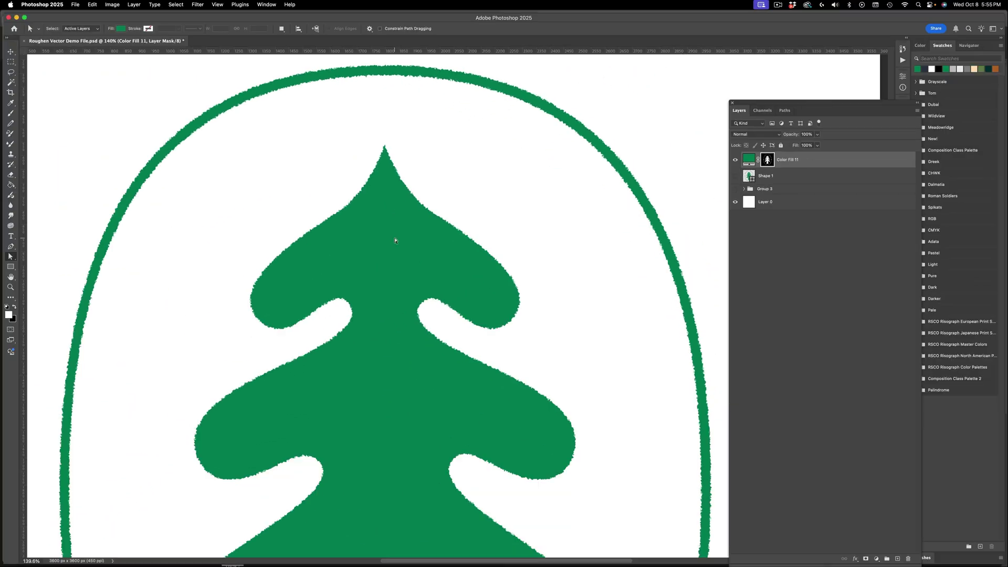
scroll(395, 240, up, 2)
scroll(395, 240, up, 1)
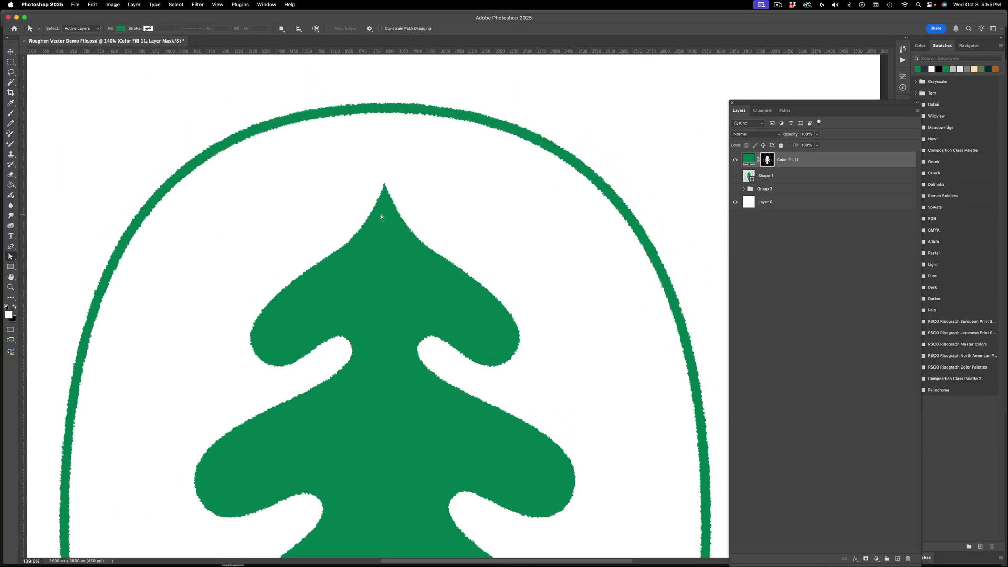
scroll(381, 217, up, 3)
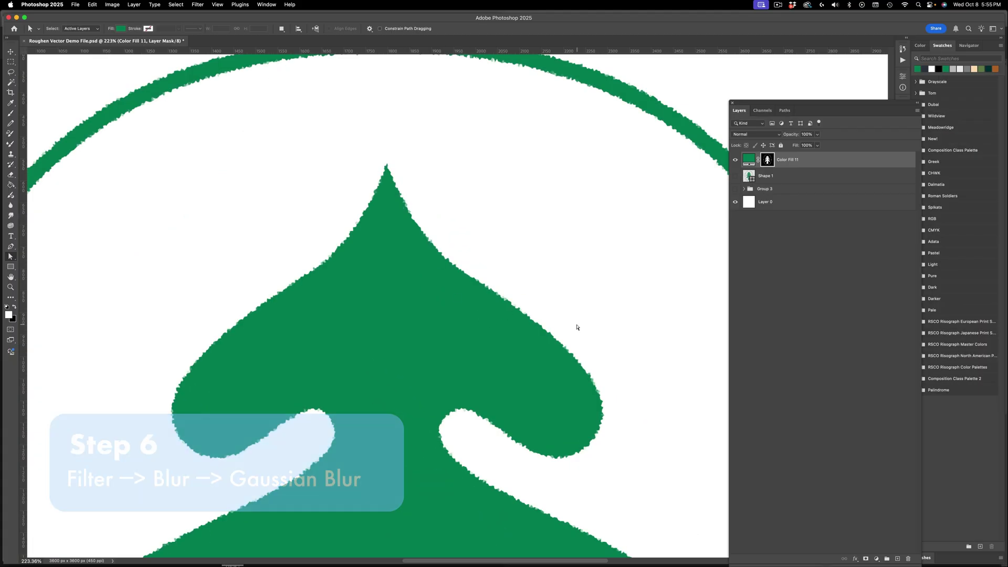
Apply a Gaussian Blur of about 1.1 pixels to the Color Fill 11 mask
click(192, 5)
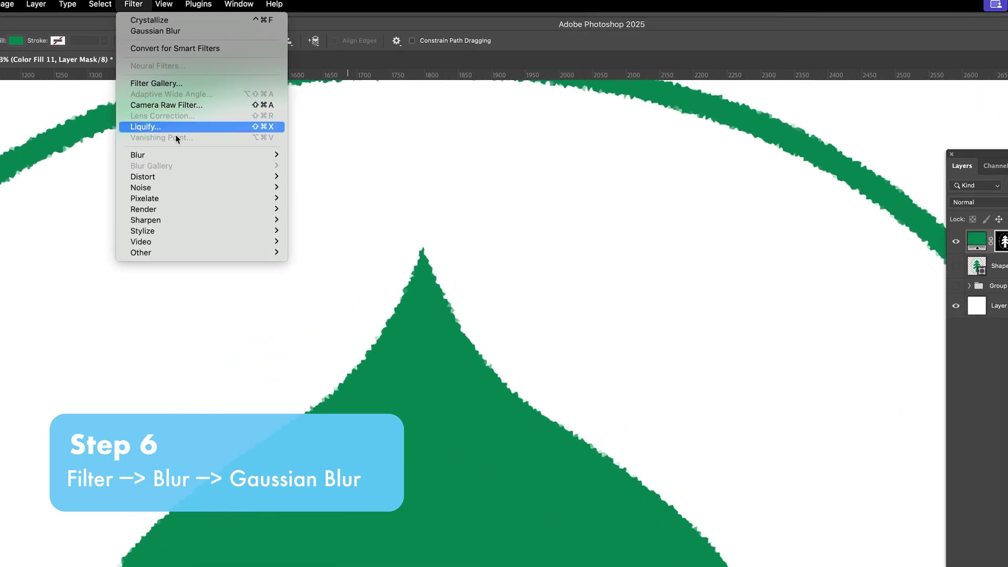
mouse_move(180, 153)
click(355, 199)
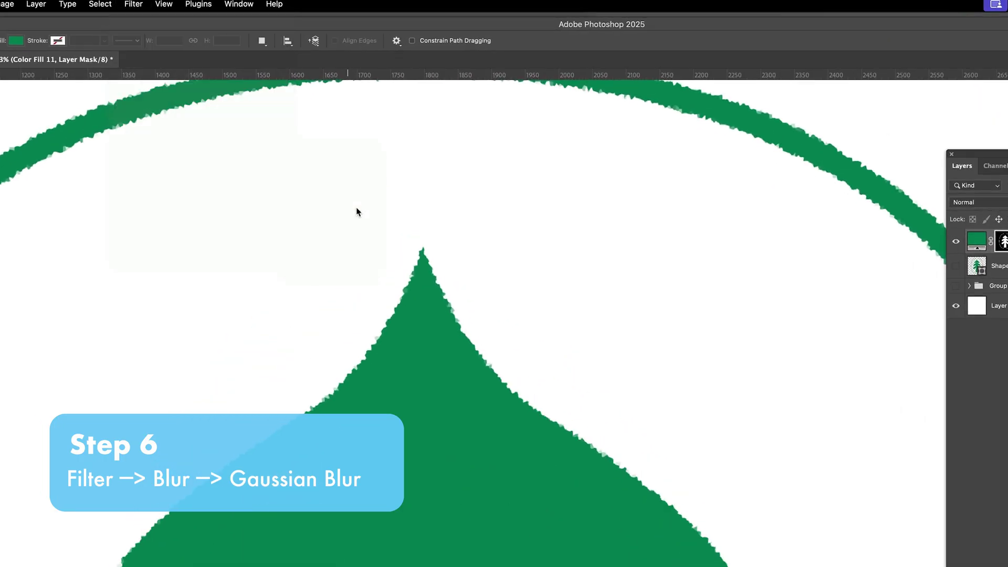
key(shift+Down)
key(shift+Up)
key(Up)
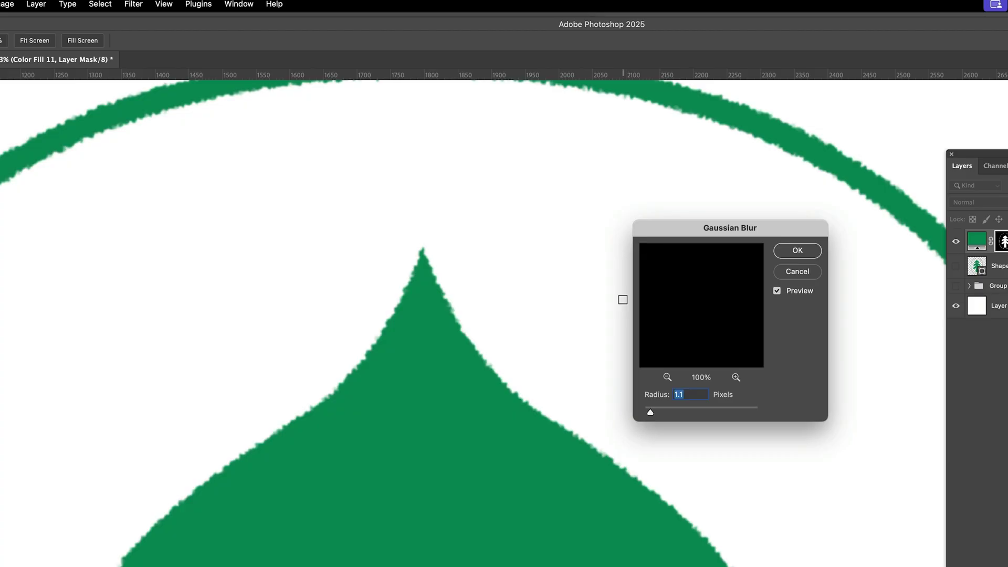
click(797, 250)
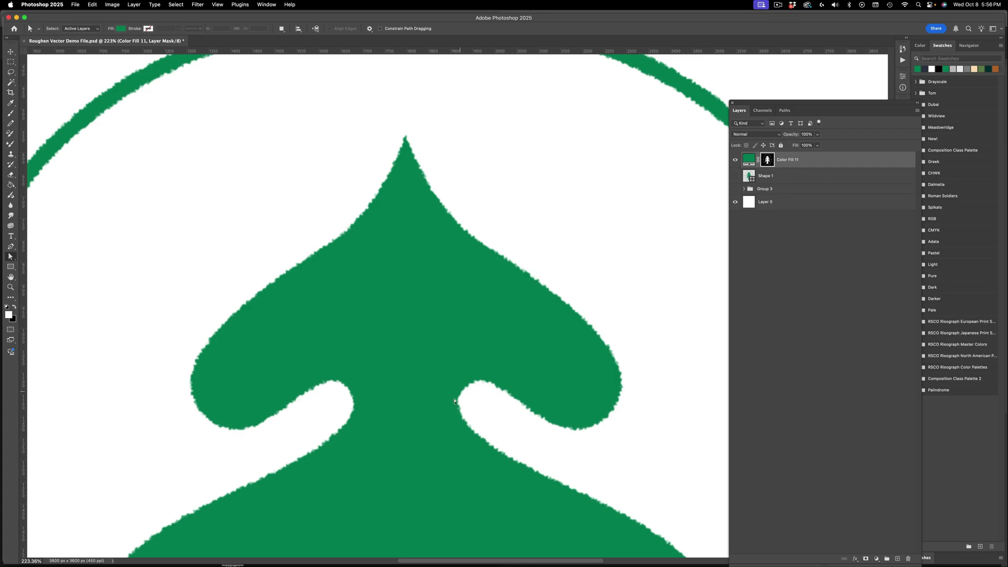
Apply a Threshold adjustment at level 92 to the blurred Color Fill 11 mask
click(112, 4)
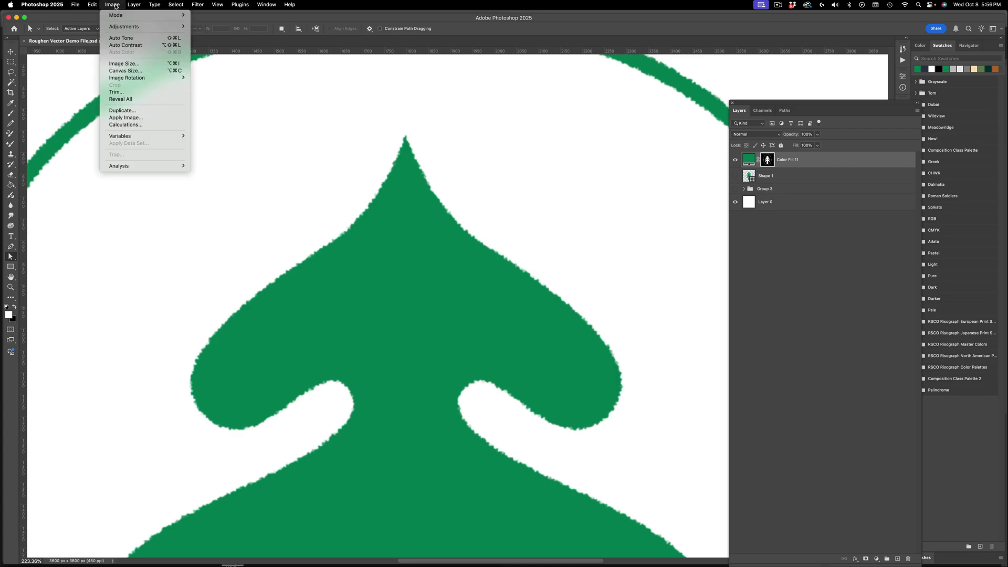
mouse_move(152, 27)
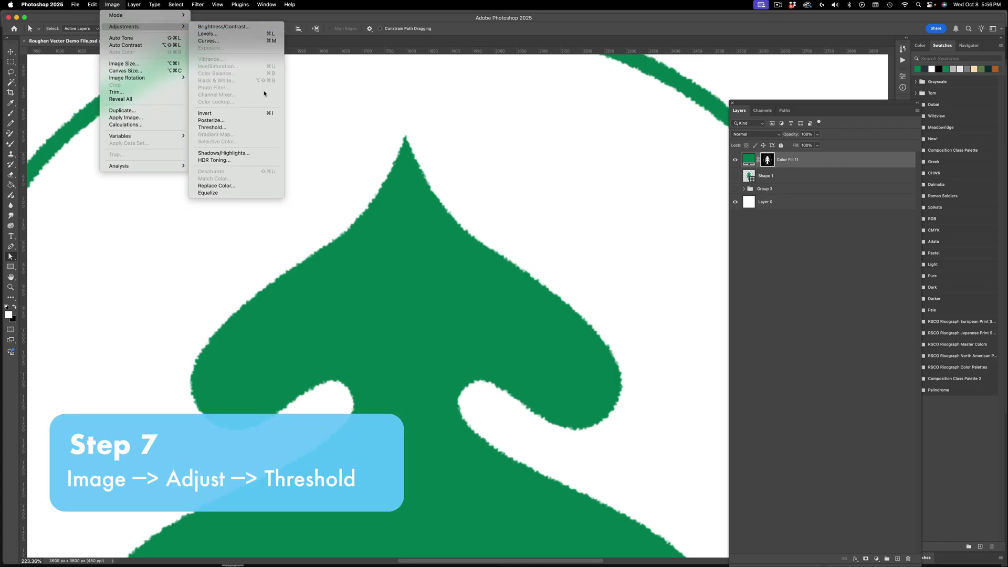
click(256, 130)
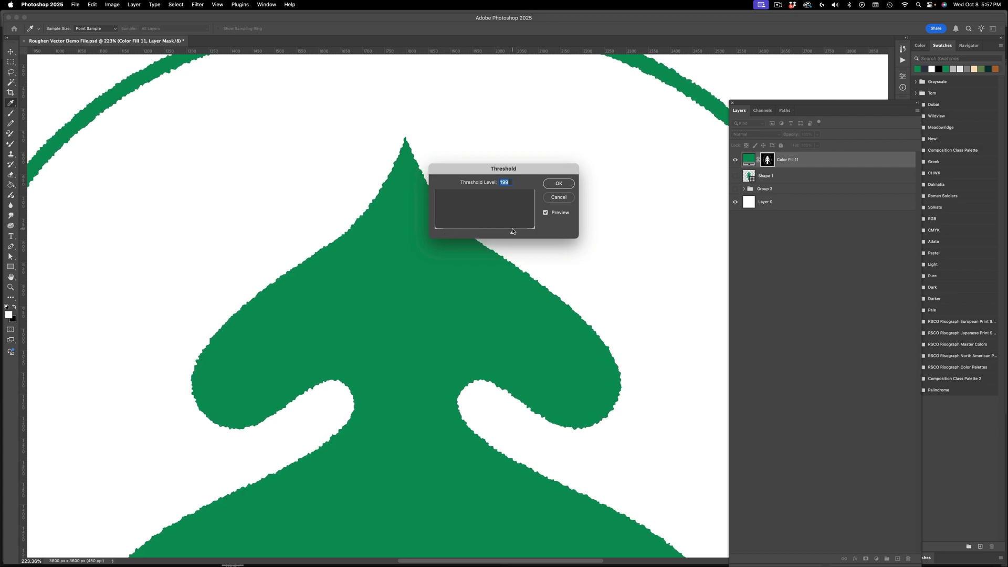
drag(513, 232, 439, 234)
click(557, 185)
Load the Color Fill 11 mask as a selection, then hide the Color Fill 11 layer
key(a)
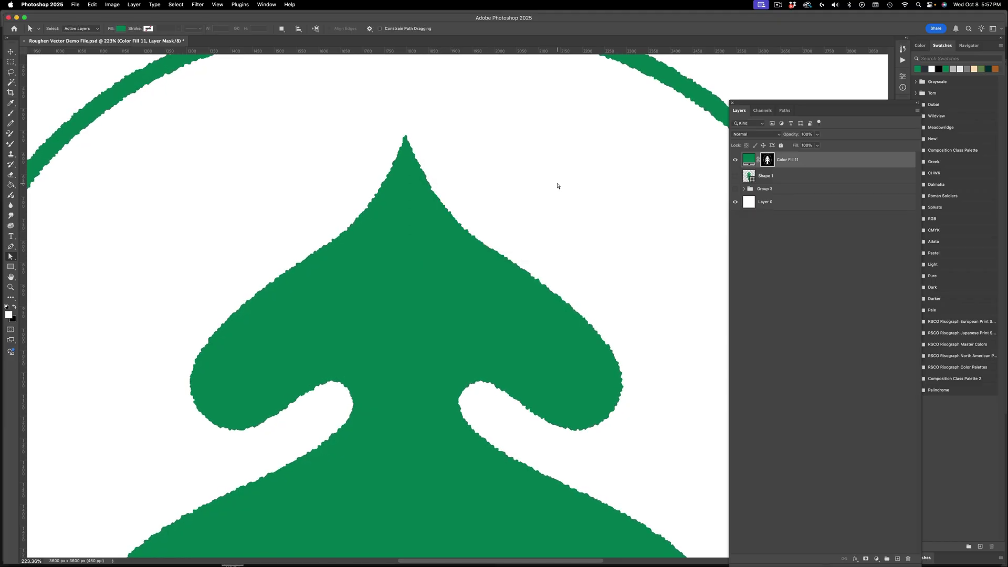
scroll(556, 187, down, 5)
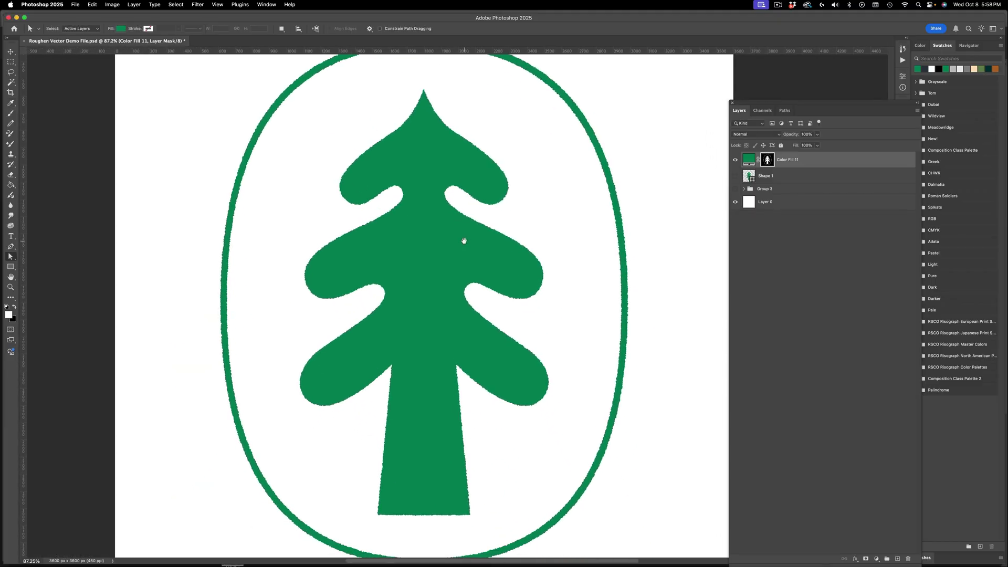
scroll(460, 283, up, 5)
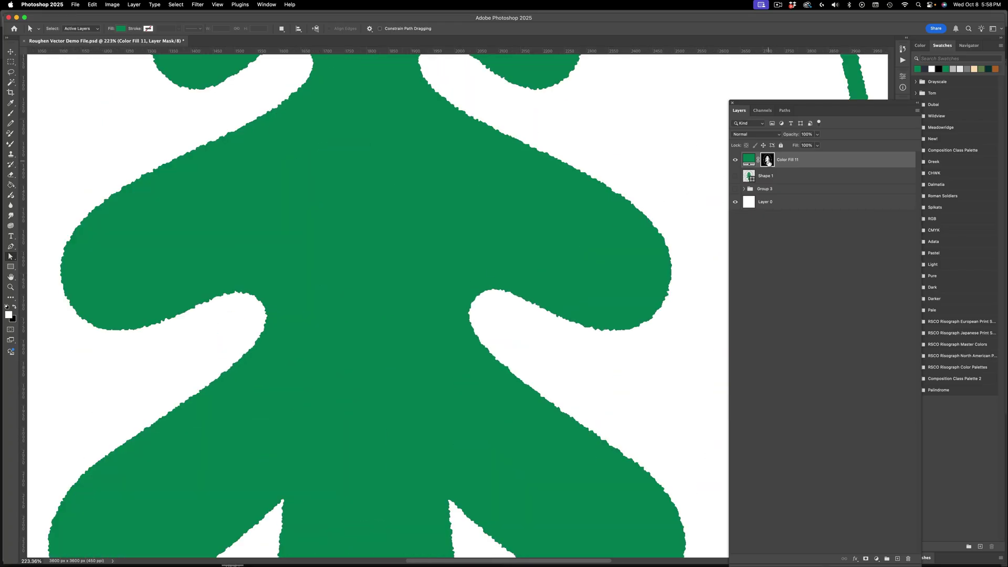
super+click(767, 160)
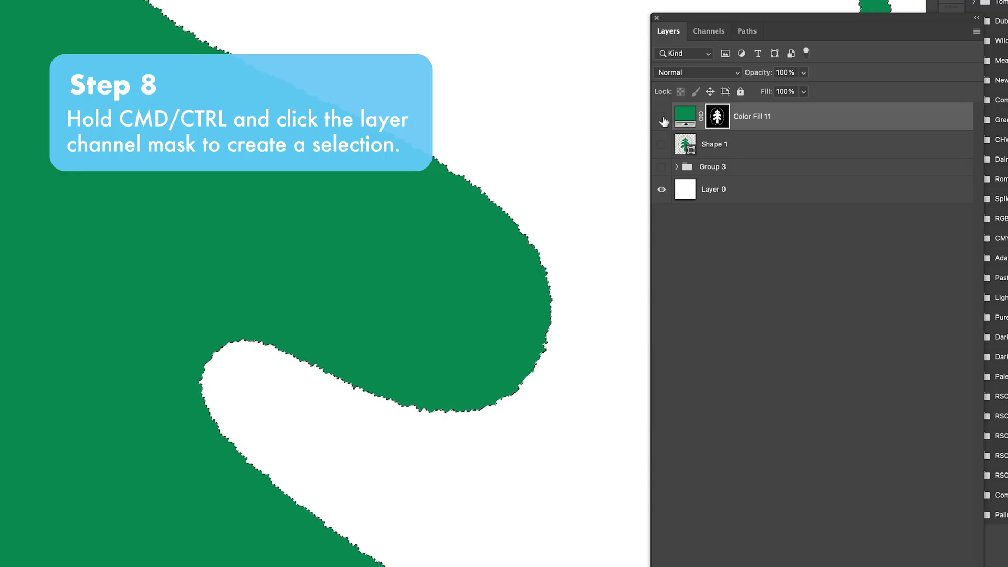
click(662, 118)
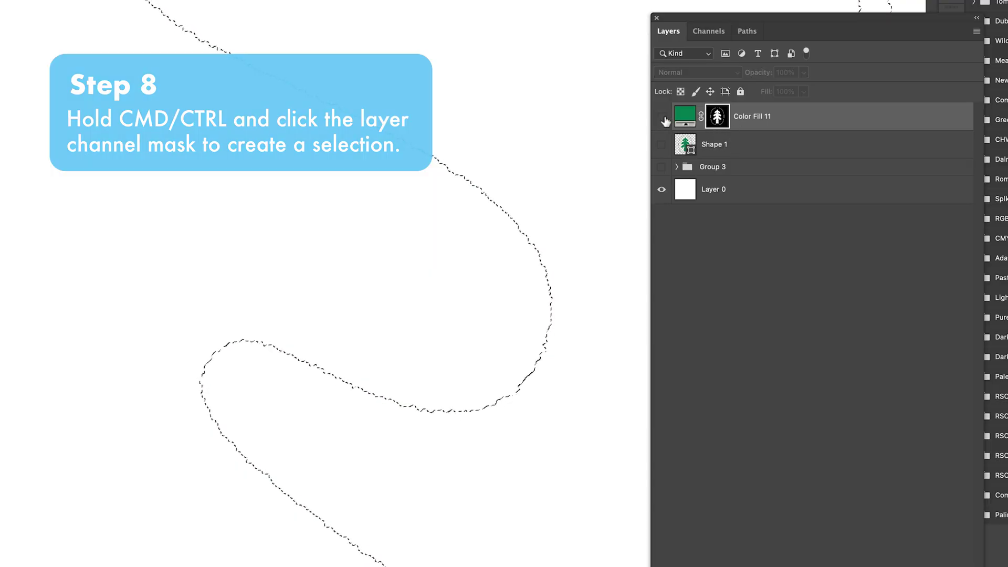
In the Paths panel, make a Work Path from the roughened tree-and-oval selection
click(746, 32)
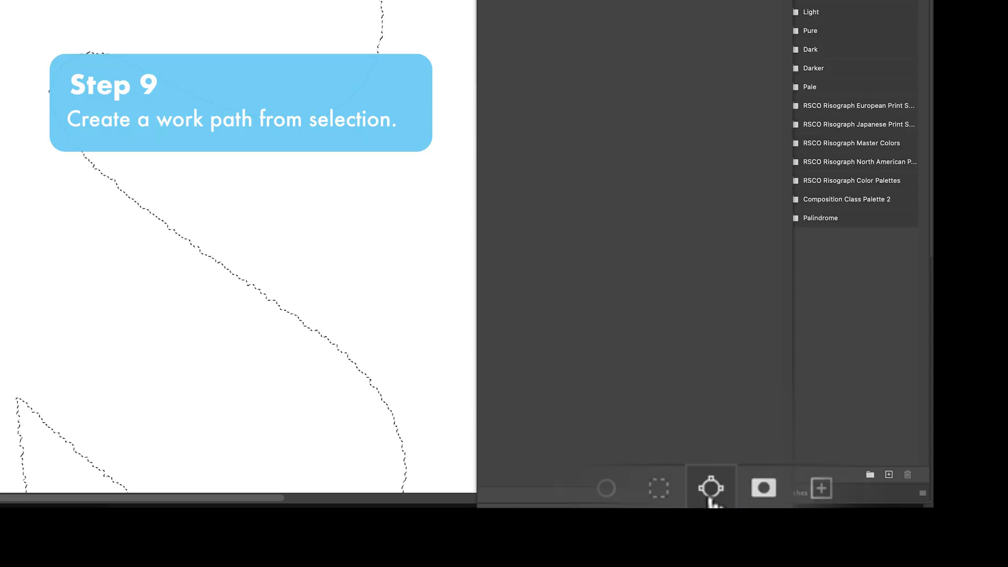
click(711, 488)
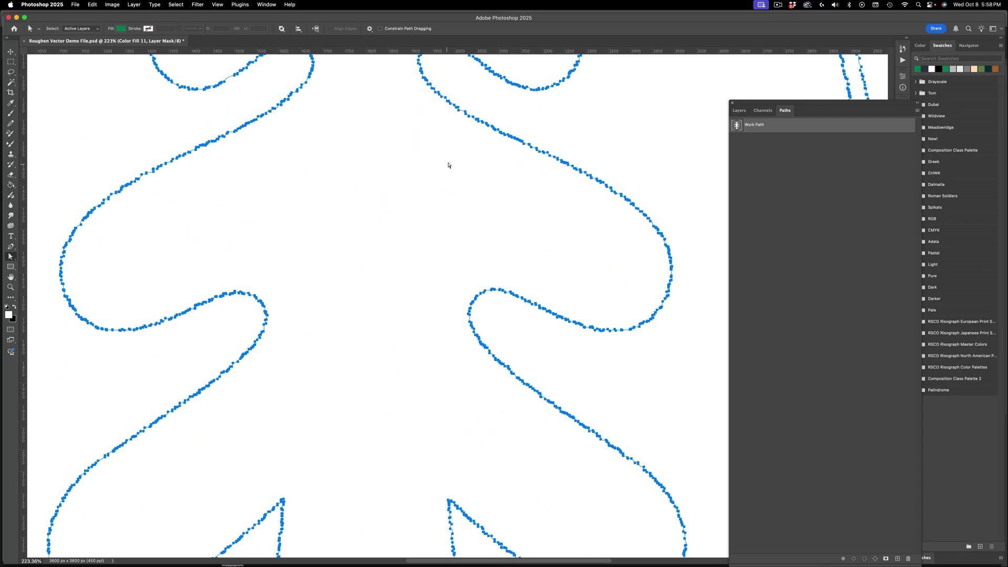
scroll(295, 234, down, 3)
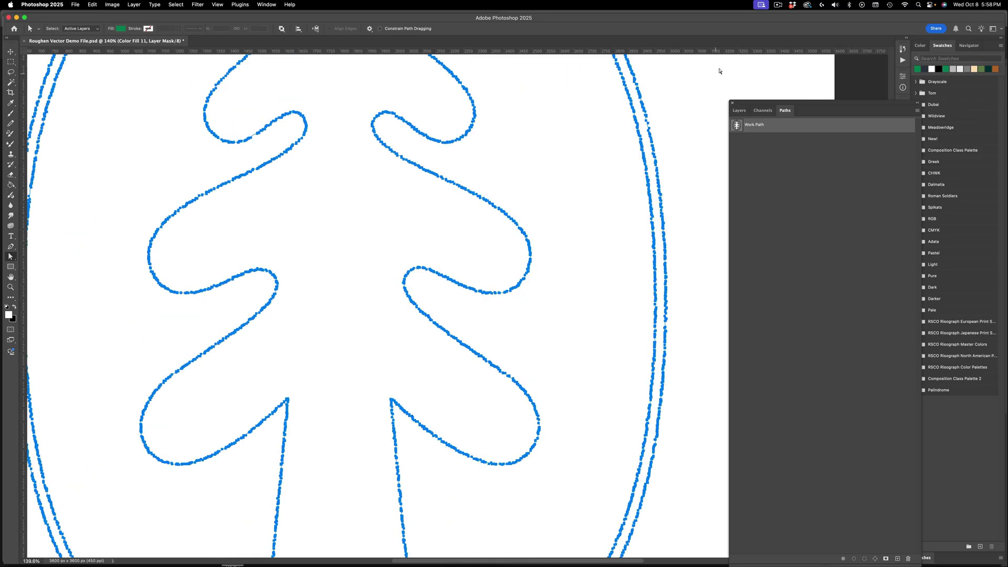
Add a green Solid Color fill layer, Color Fill 12, from the work path
click(737, 110)
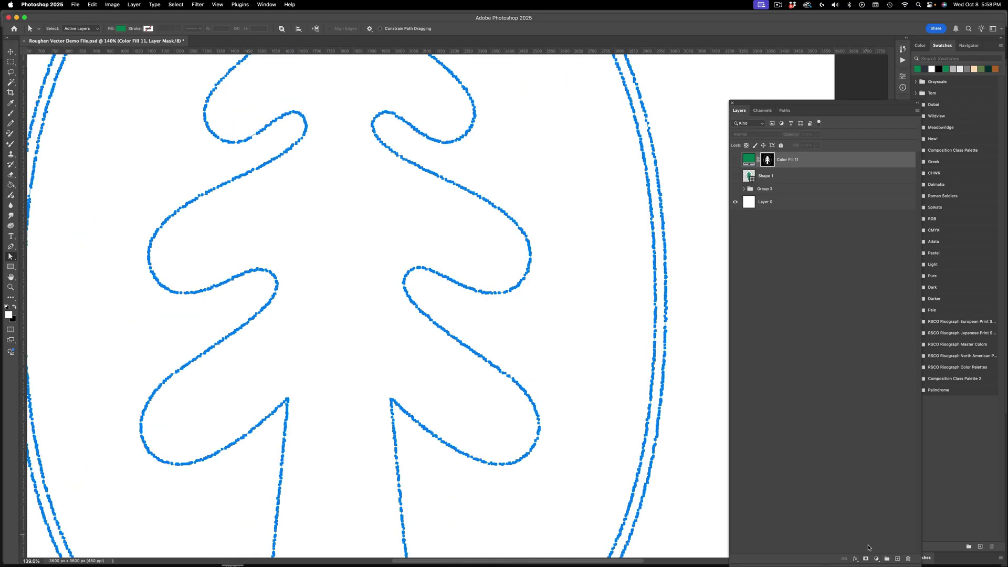
click(876, 561)
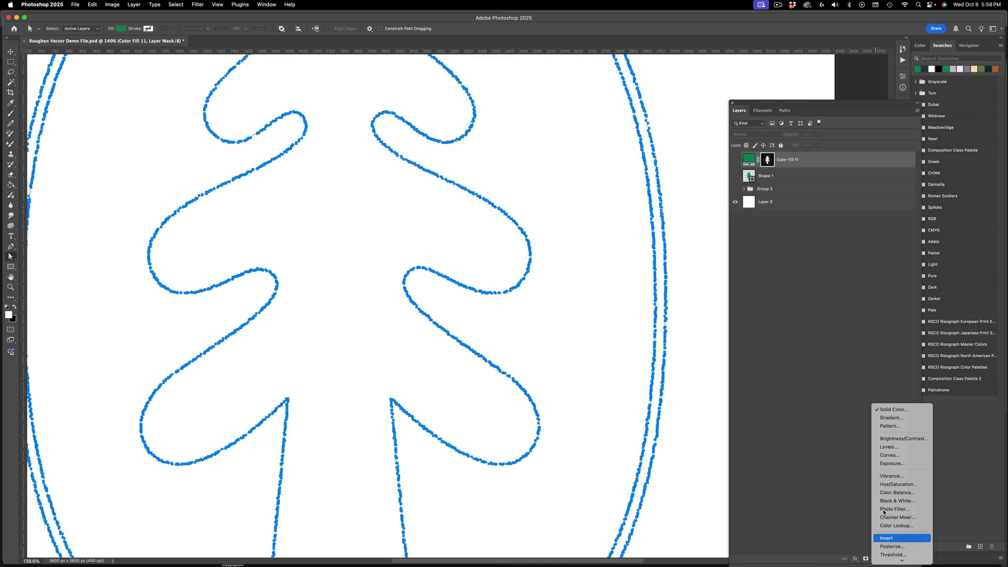
click(894, 409)
click(921, 67)
key(Return)
View the finished roughened tree-and-oval logo at 100% zoom
key(a)
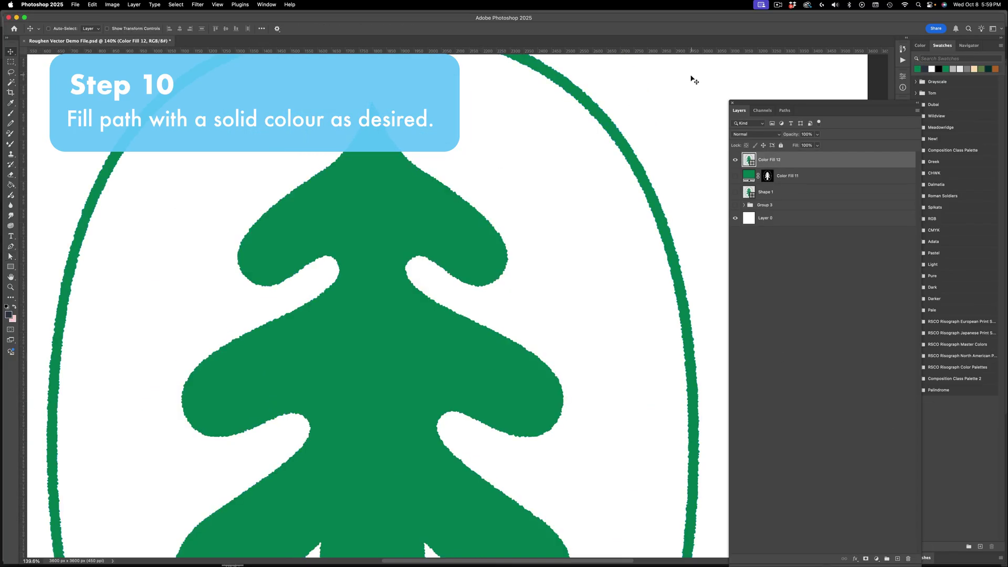
scroll(647, 167, up, 5)
key(super+0)
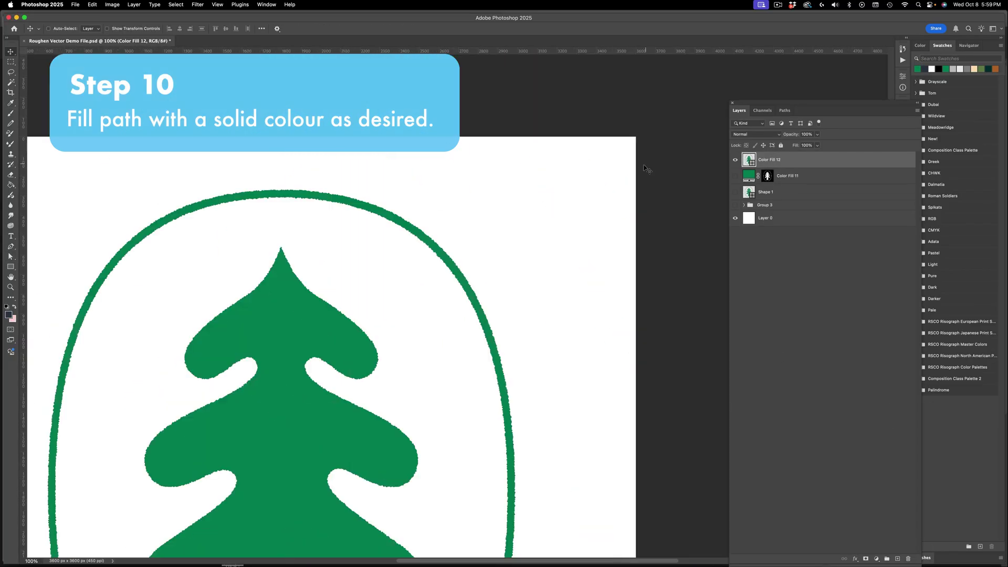
key(z)
key(super+1)
drag(504, 188, 487, 196)
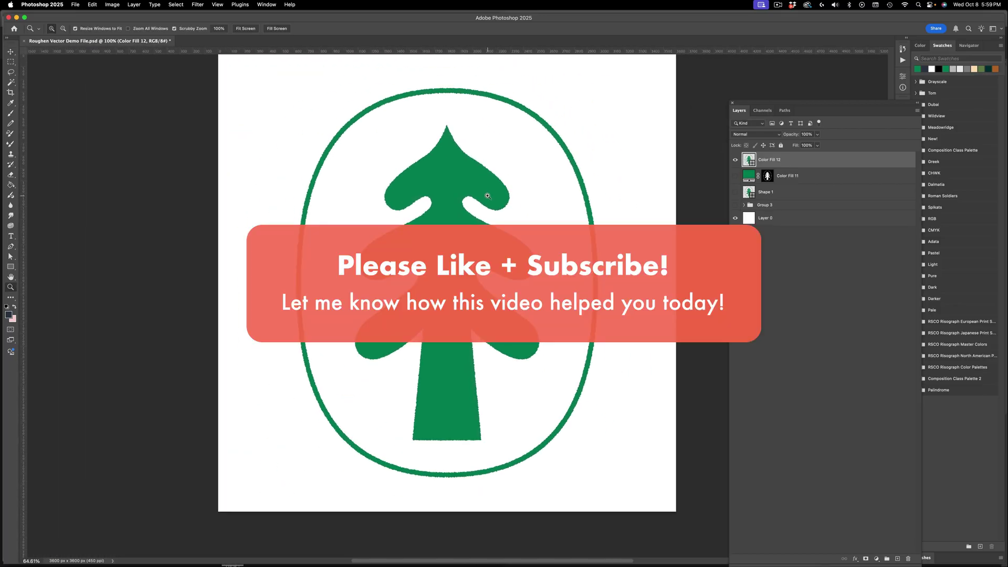
key(super+1)
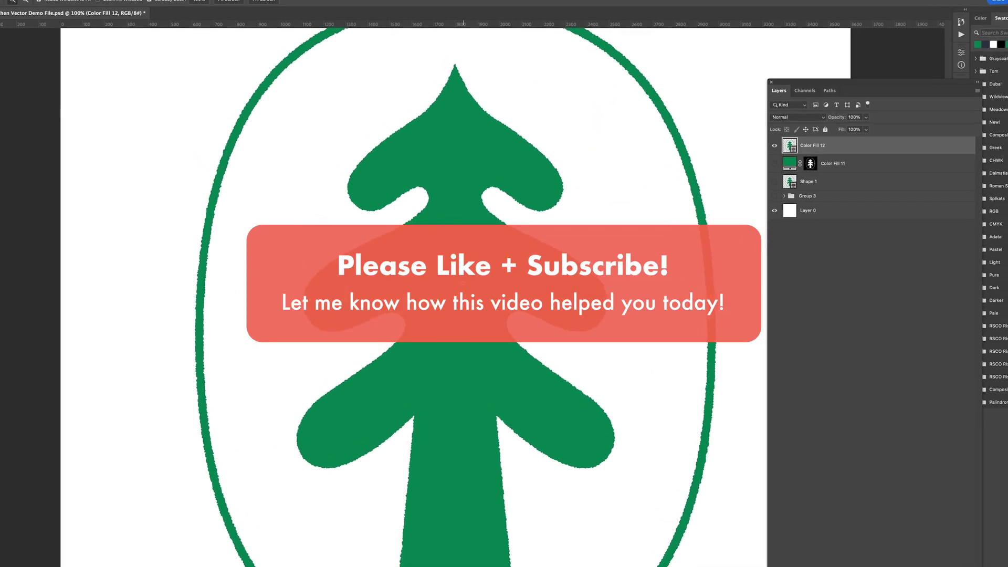